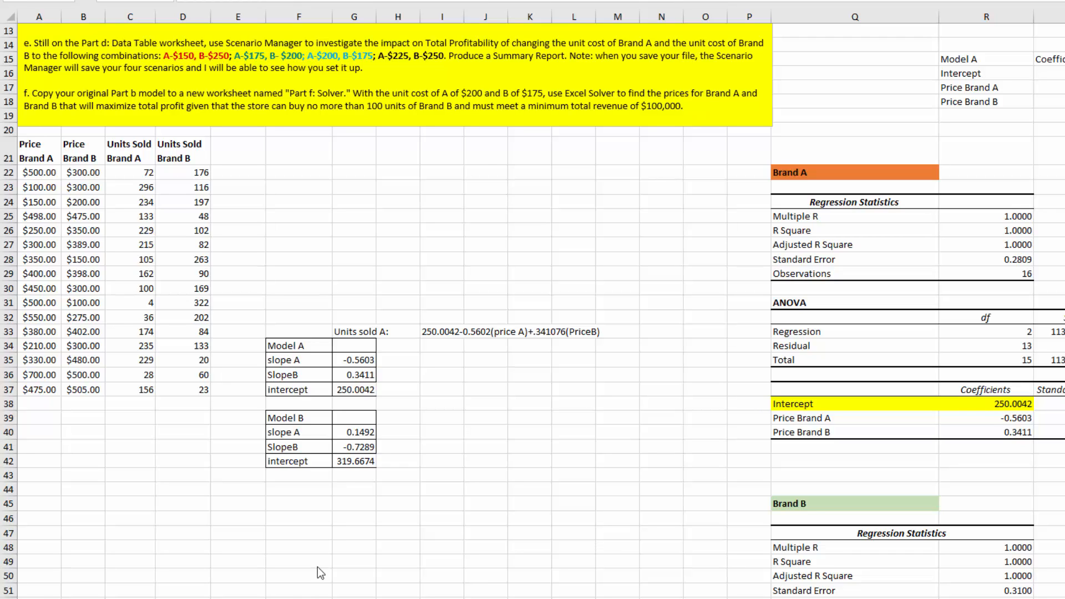
On the Part b model sheet, inspect the units sold formulas of Models A and B and Model A's cost formula
{"action": "left_click", "coordinate": [430, 598]}
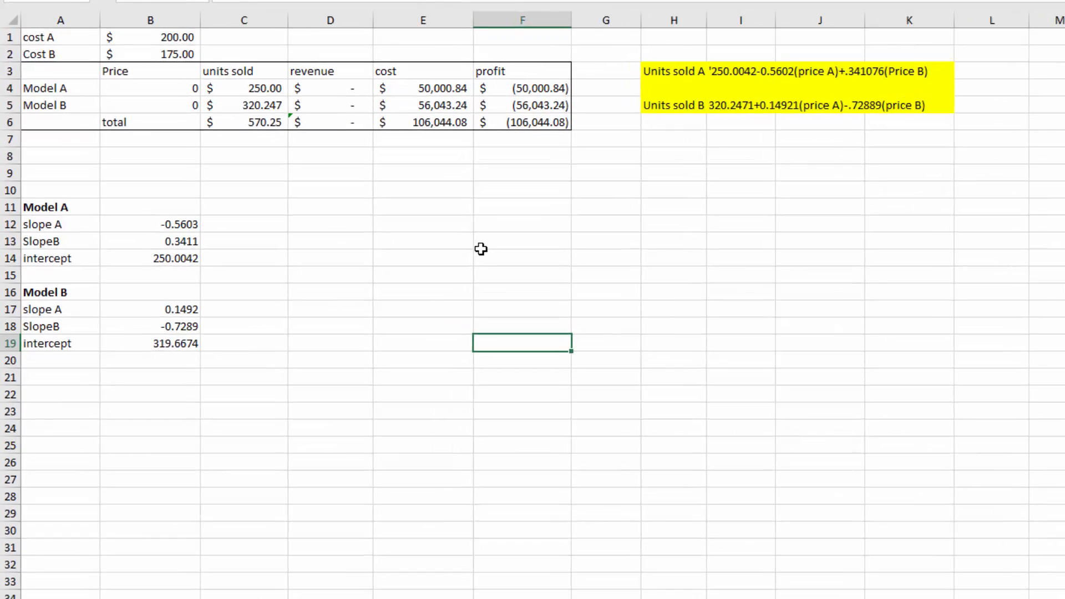
{"action": "left_click", "coordinate": [247, 88]}
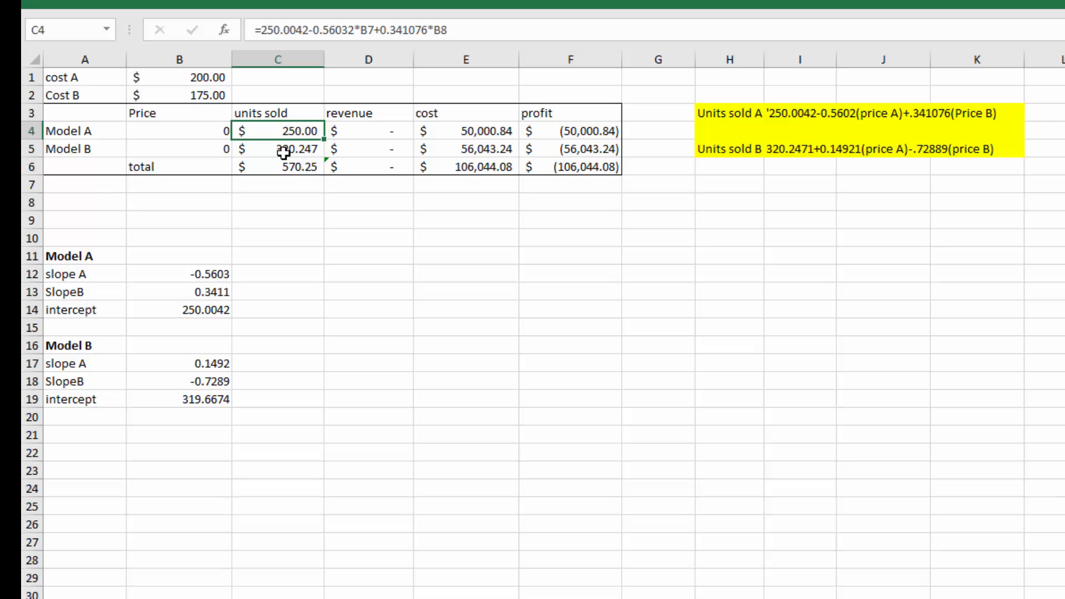
{"action": "left_click", "coordinate": [283, 151]}
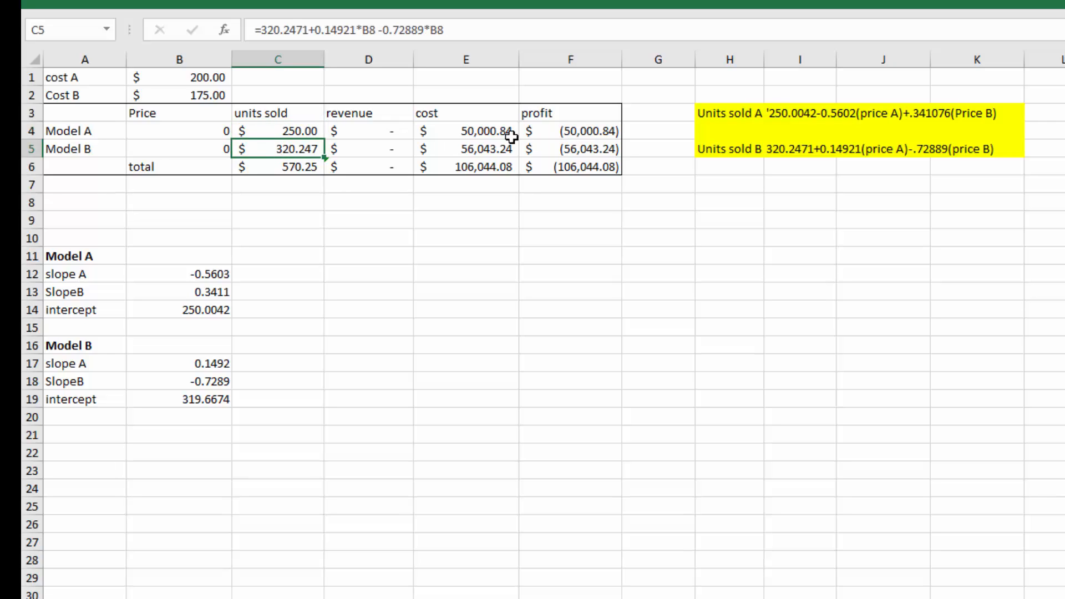
{"action": "left_click", "coordinate": [481, 132]}
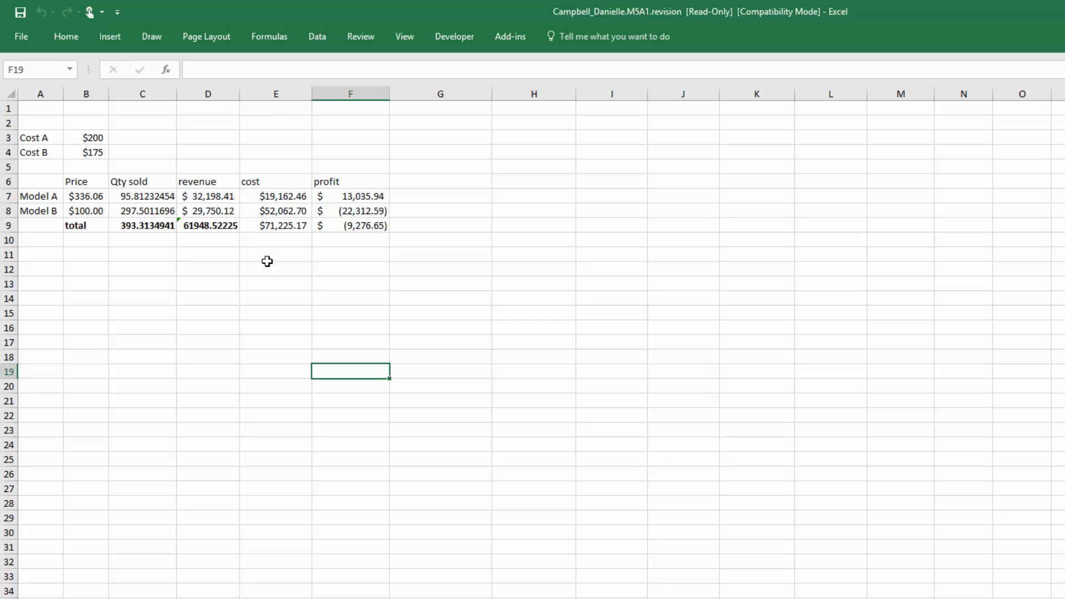
Run Goal Seek on total revenue in D9 for a value of 75000 by changing Model B's price in B8, discarding the solution
{"action": "left_click", "coordinate": [319, 40]}
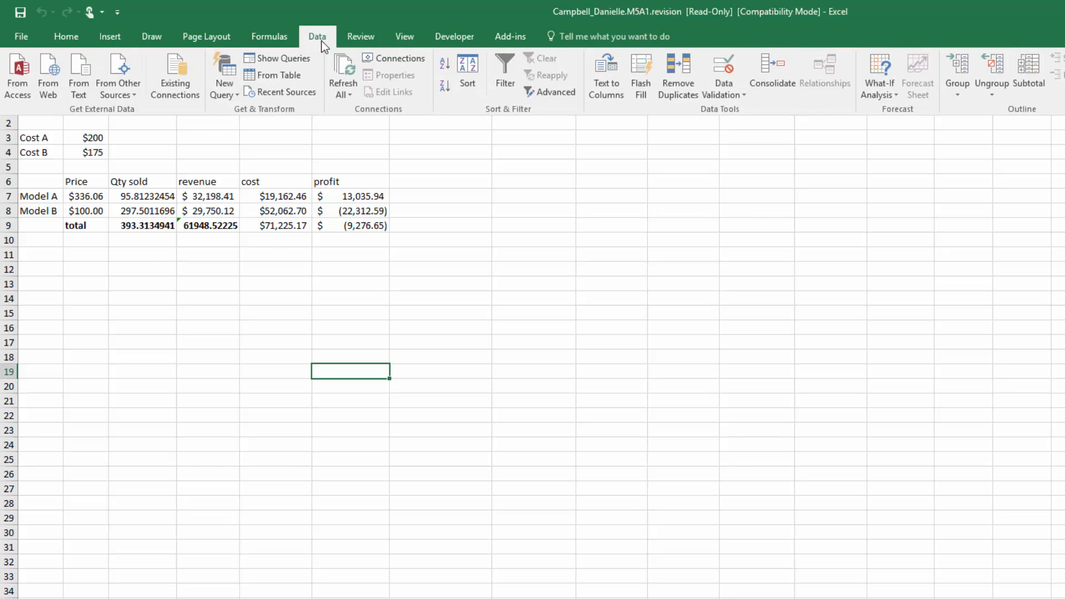
{"action": "left_click", "coordinate": [877, 91]}
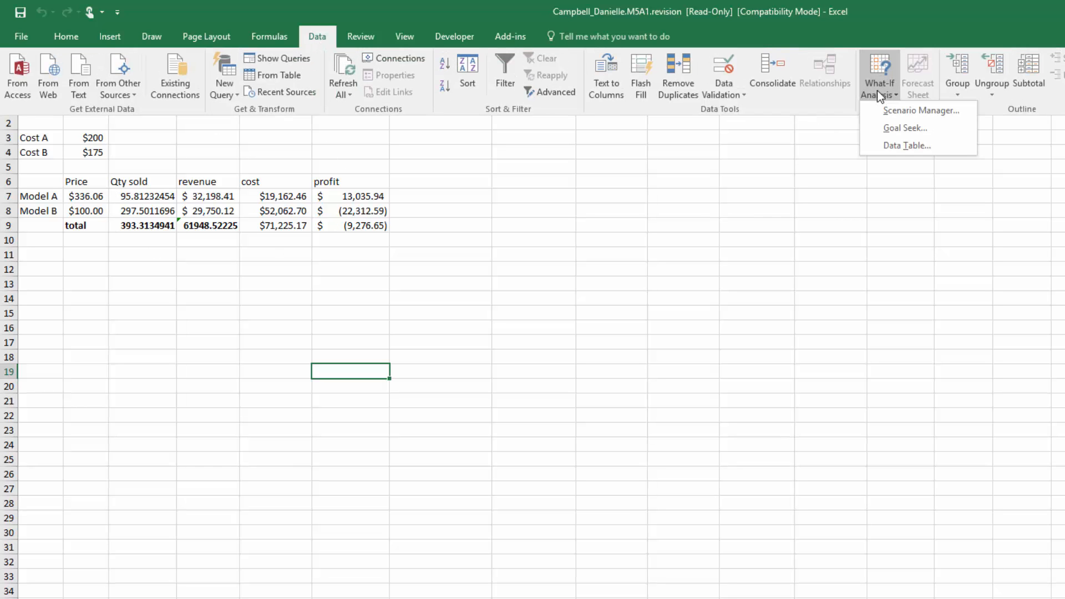
{"action": "left_click", "coordinate": [888, 128]}
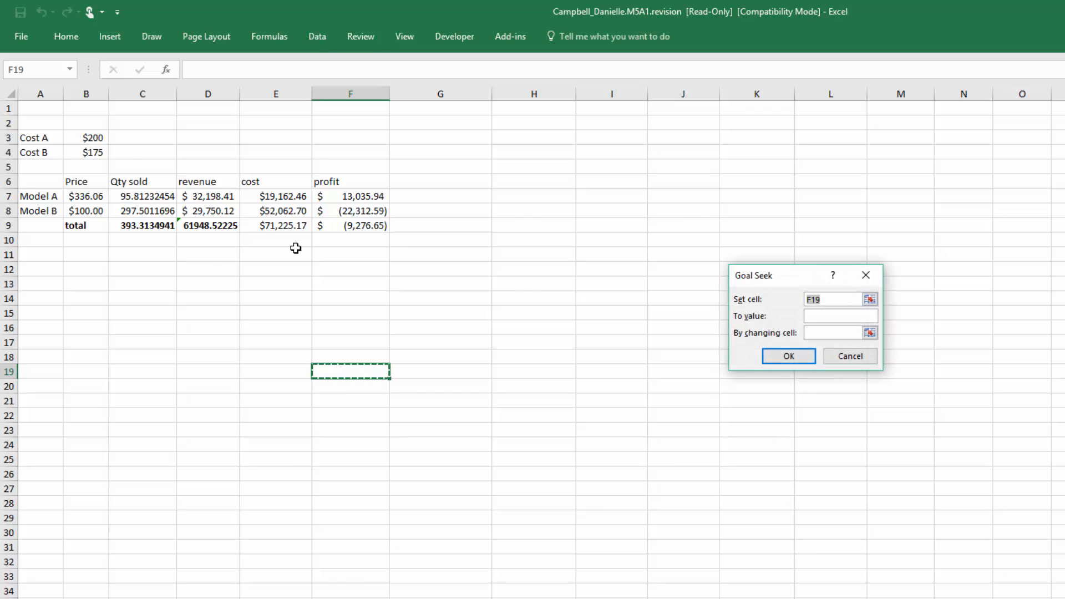
{"action": "left_click", "coordinate": [213, 229]}
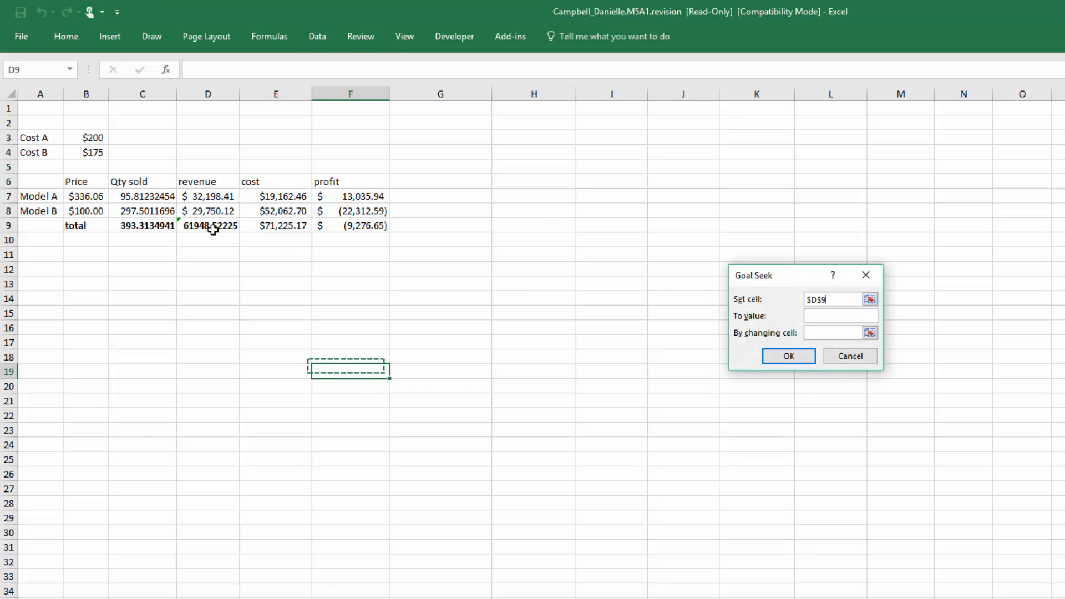
{"action": "left_click", "coordinate": [834, 316]}
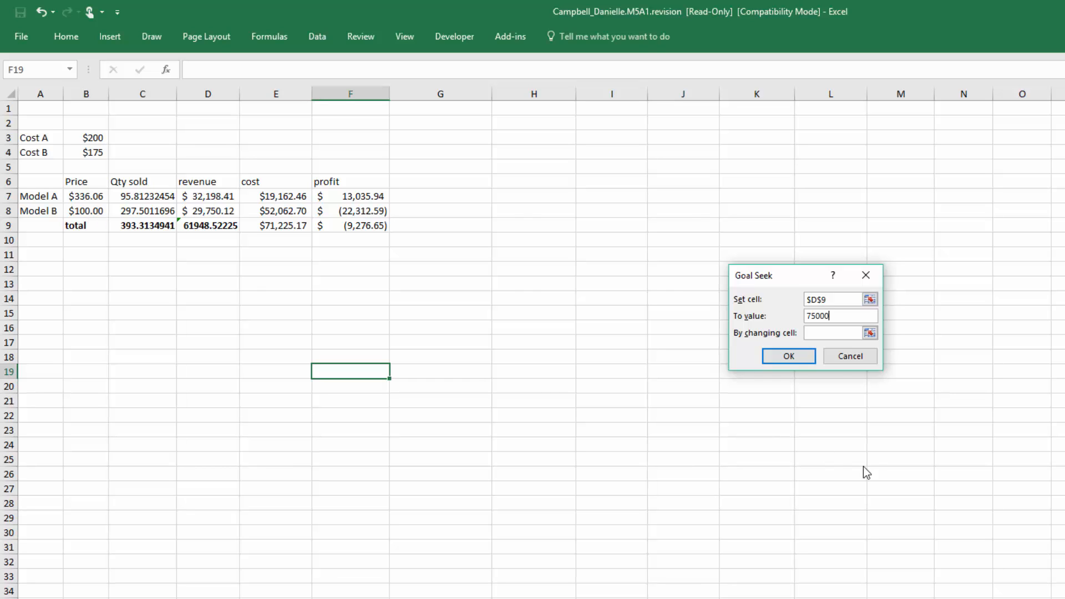
{"action": "left_click", "coordinate": [831, 333]}
{"action": "left_click", "coordinate": [79, 213]}
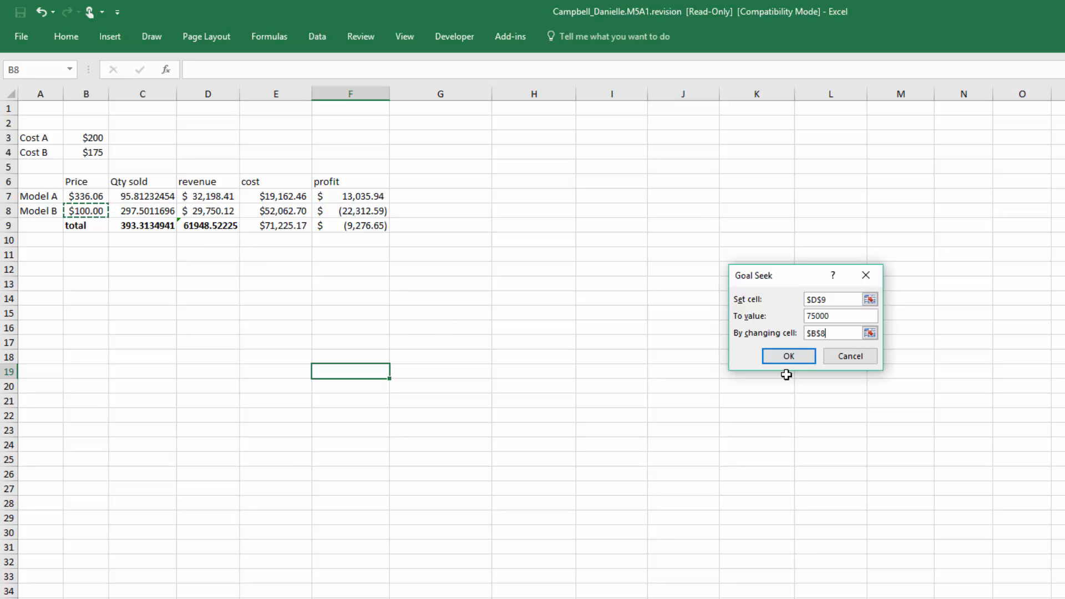
{"action": "left_click", "coordinate": [790, 358]}
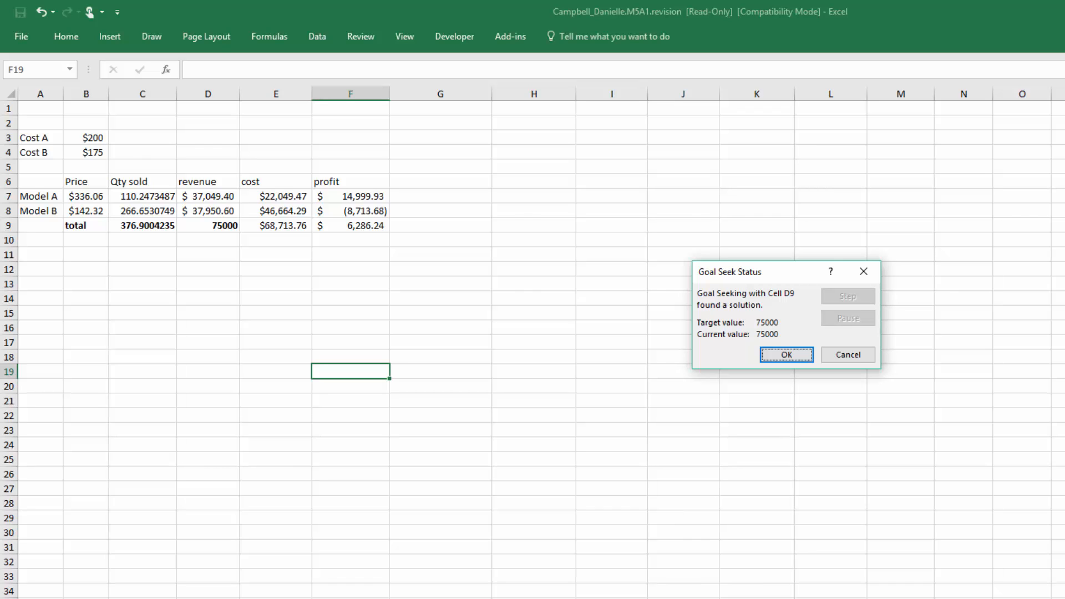
{"action": "left_click", "coordinate": [848, 354]}
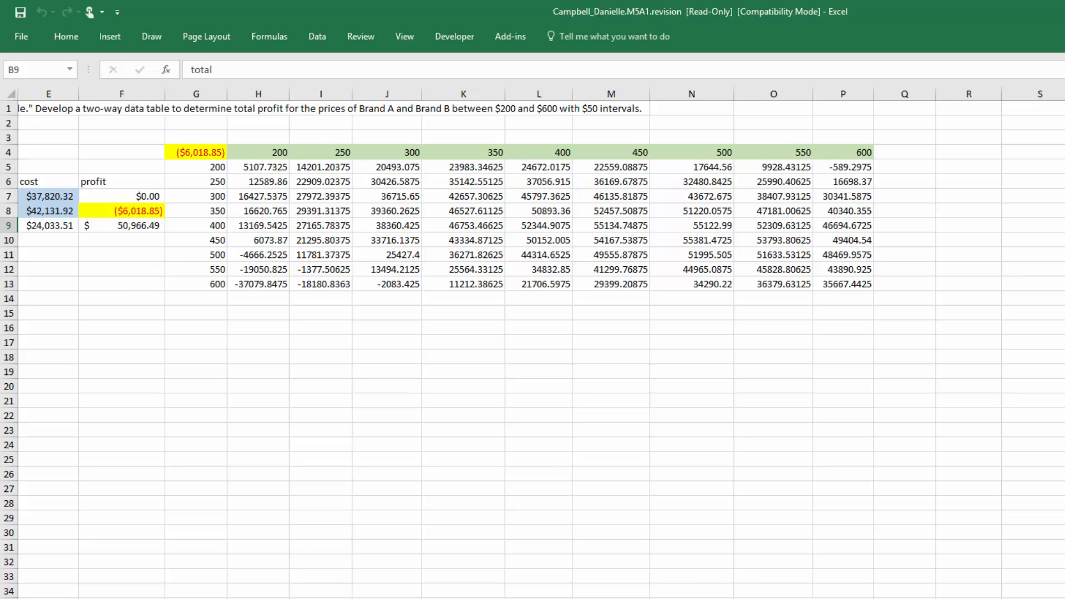
Recalculate the Part d data table worksheet
{"action": "scroll", "coordinate": [378, 303], "scroll_direction": "left", "scroll_amount": 2}
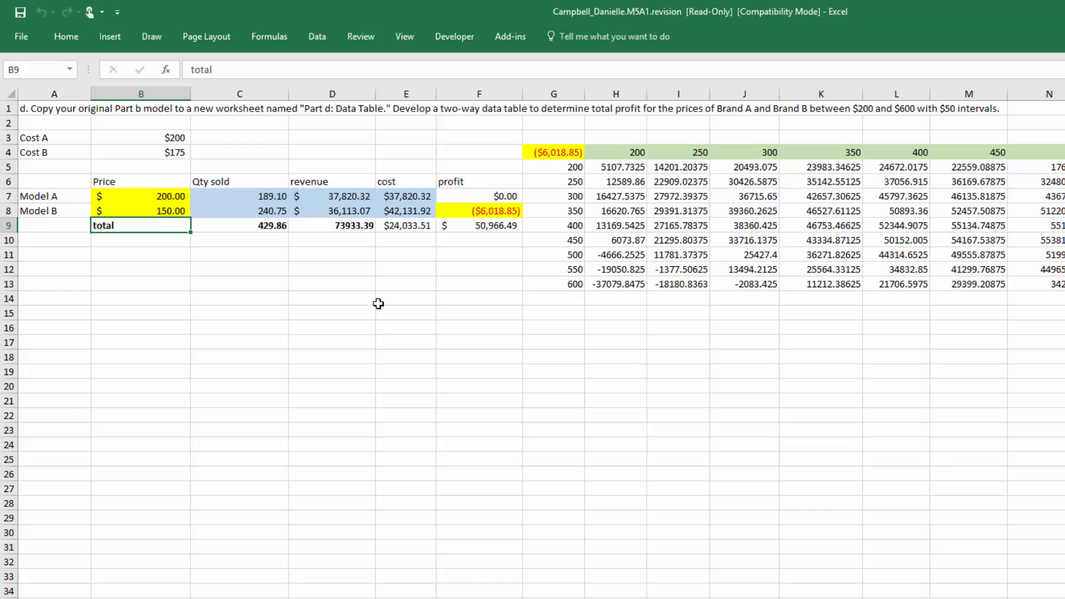
{"action": "left_click", "coordinate": [284, 39]}
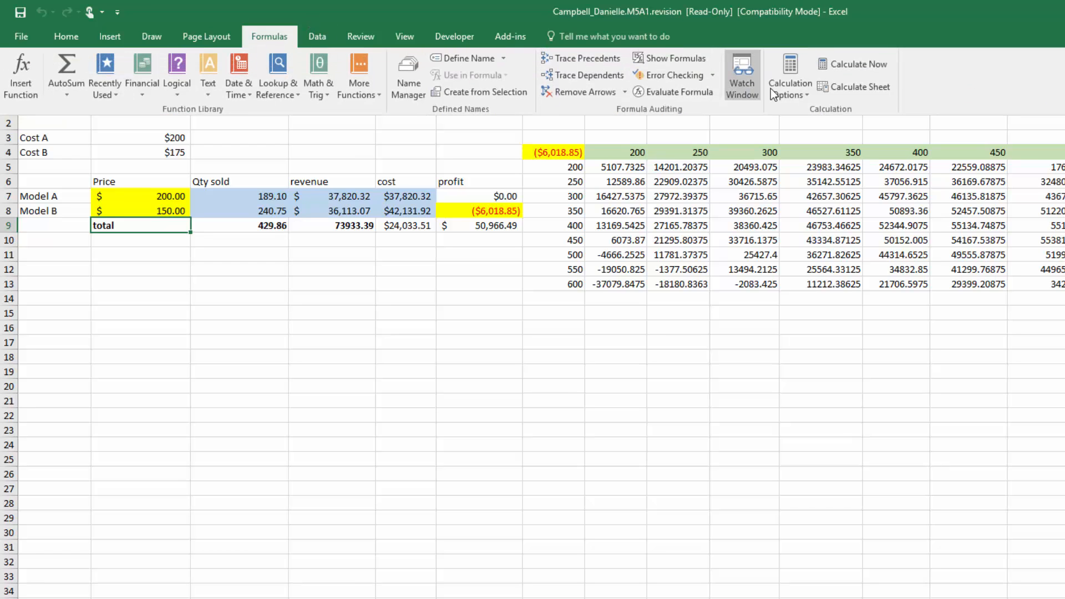
{"action": "left_click", "coordinate": [861, 88]}
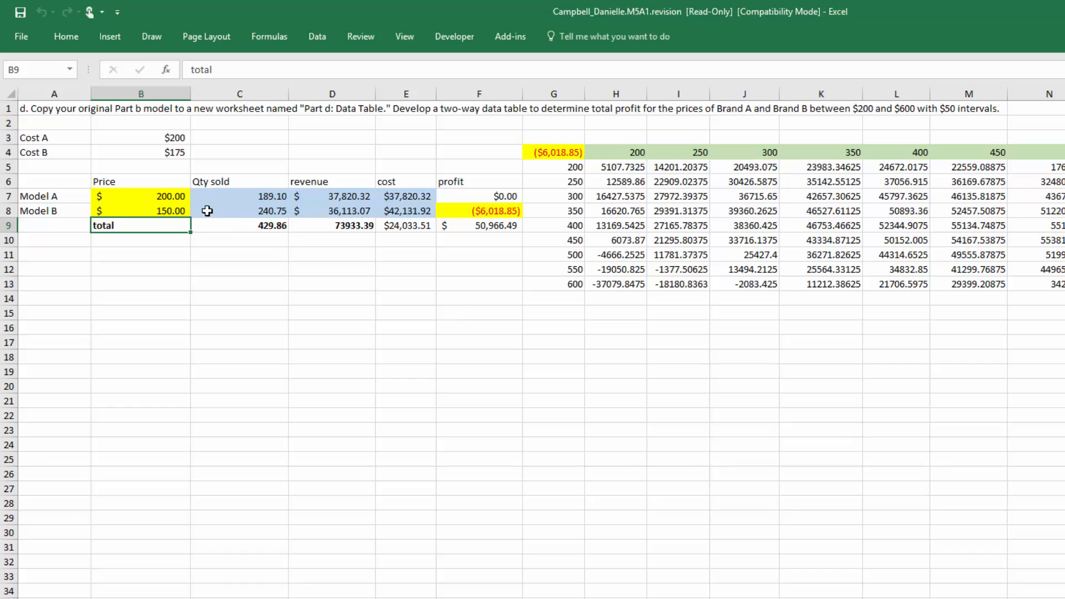
Set Model A's price in B7 to 212 and recalculate the workbook
{"action": "left_click", "coordinate": [159, 198]}
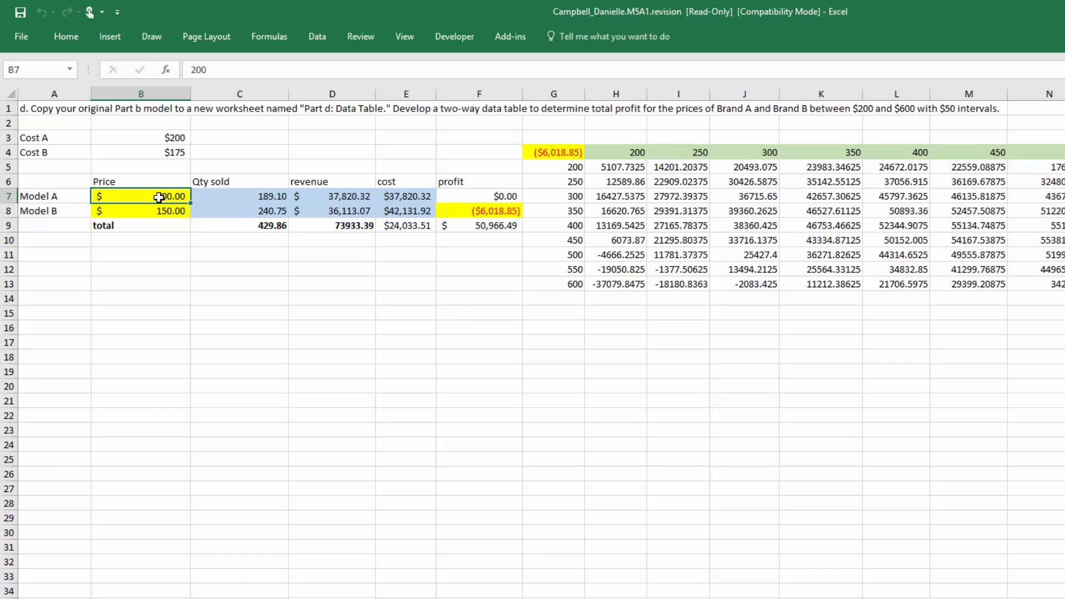
{"action": "type", "text": "212"}
{"action": "key", "text": "Return"}
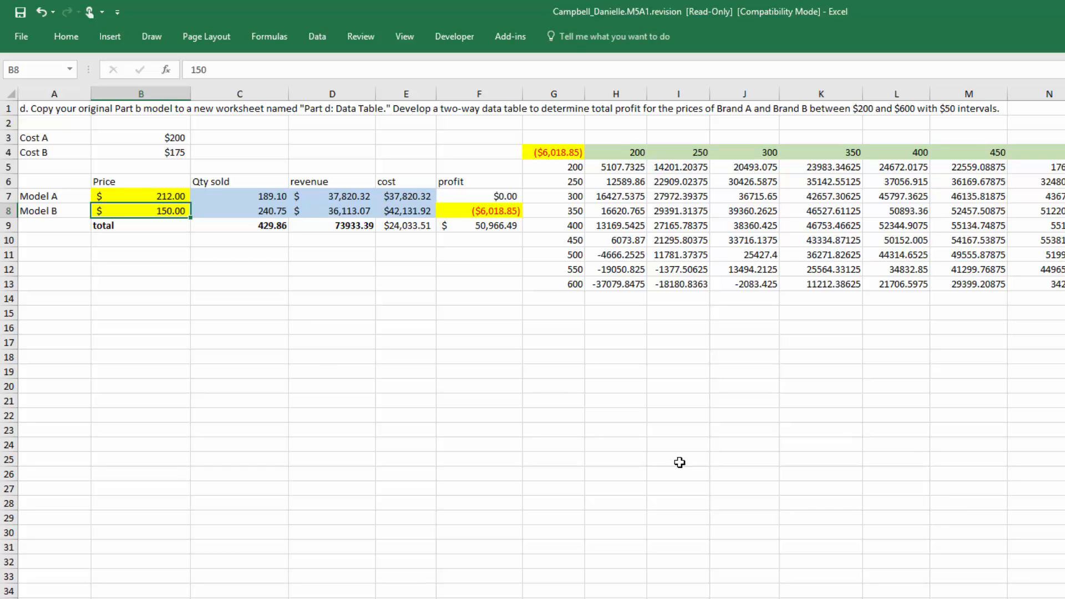
{"action": "left_click", "coordinate": [278, 34]}
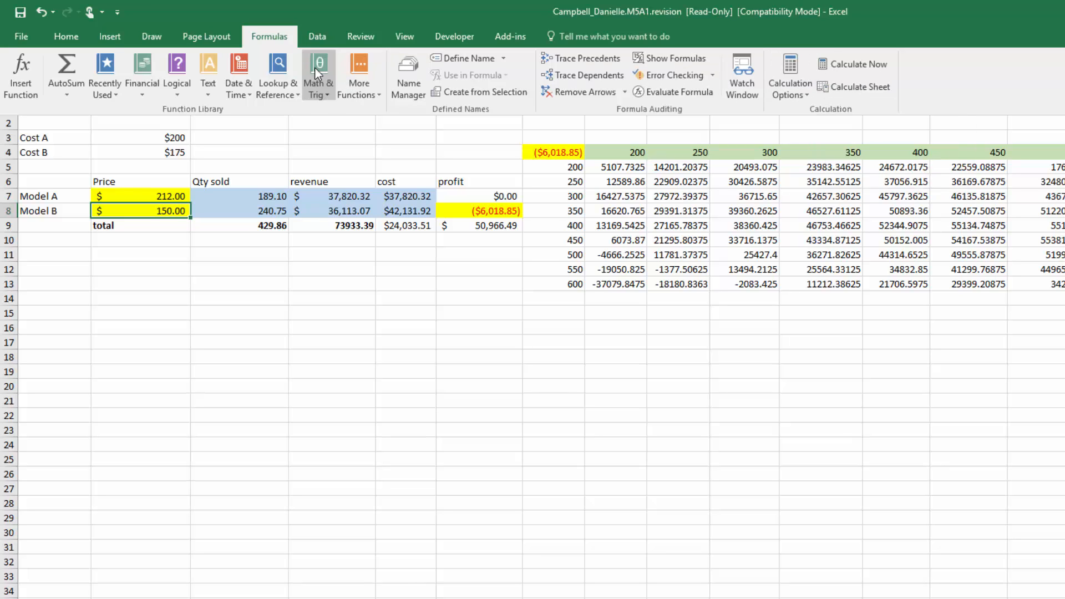
{"action": "left_click", "coordinate": [860, 64]}
{"action": "left_click", "coordinate": [857, 64]}
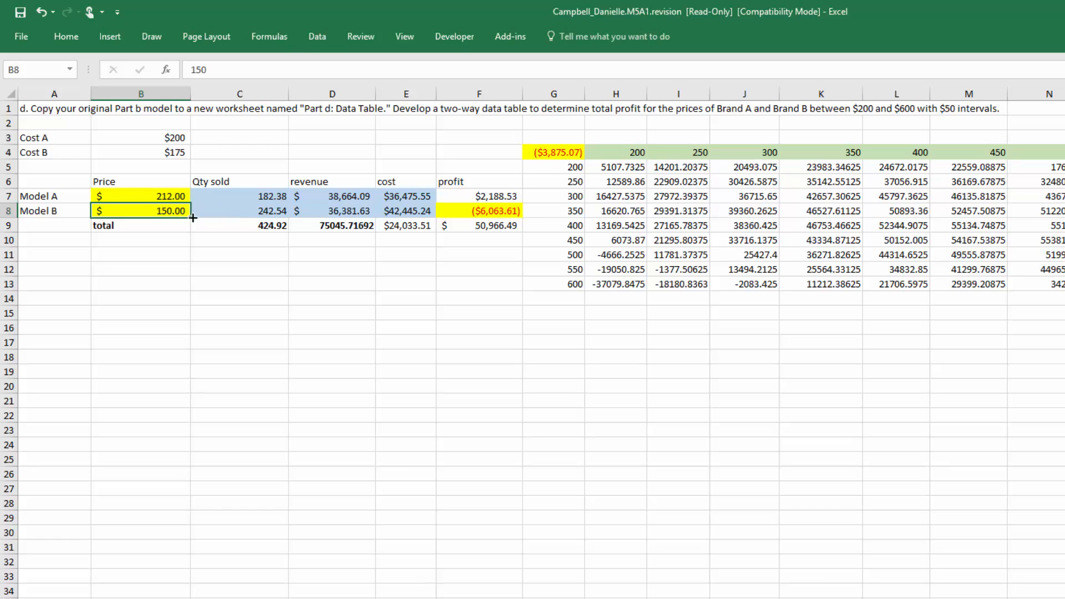
Recalculate the active worksheet alone and set the calculation mode to Automatic
{"action": "left_click", "coordinate": [265, 36]}
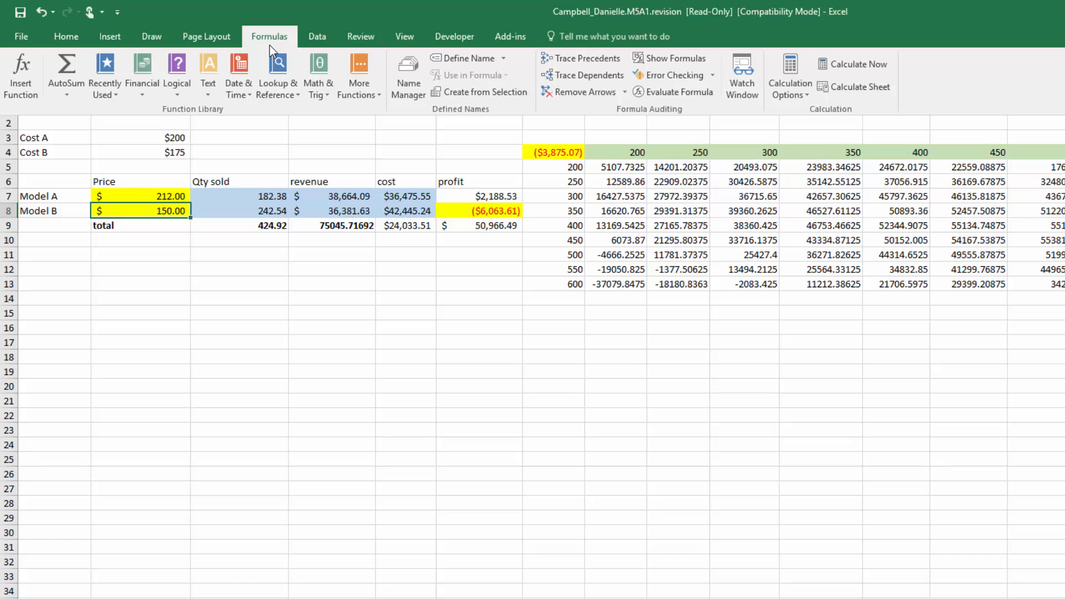
{"action": "left_click", "coordinate": [886, 89]}
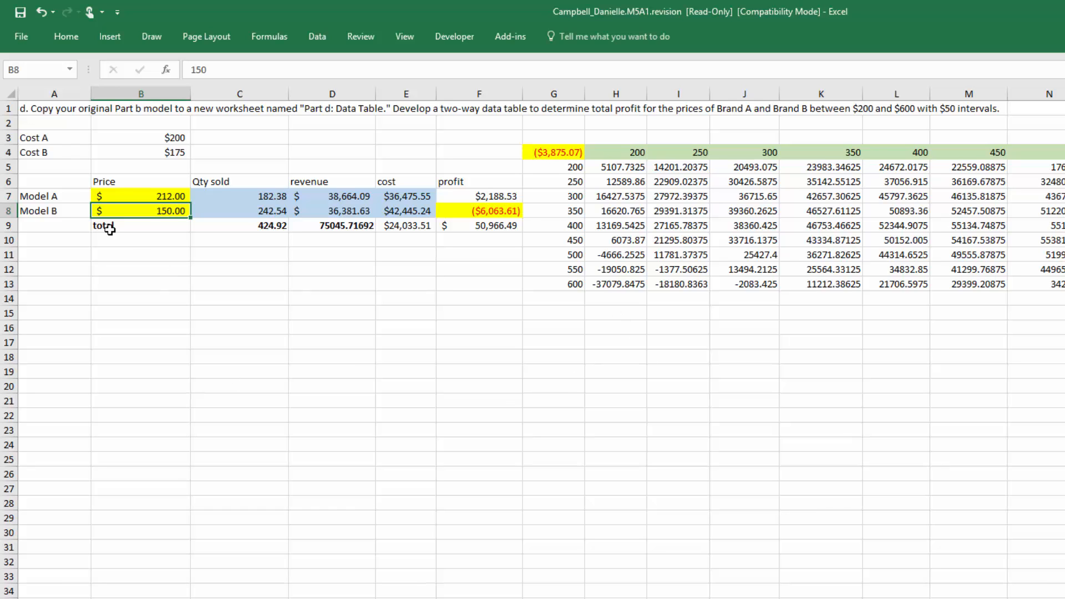
{"action": "left_click", "coordinate": [277, 43]}
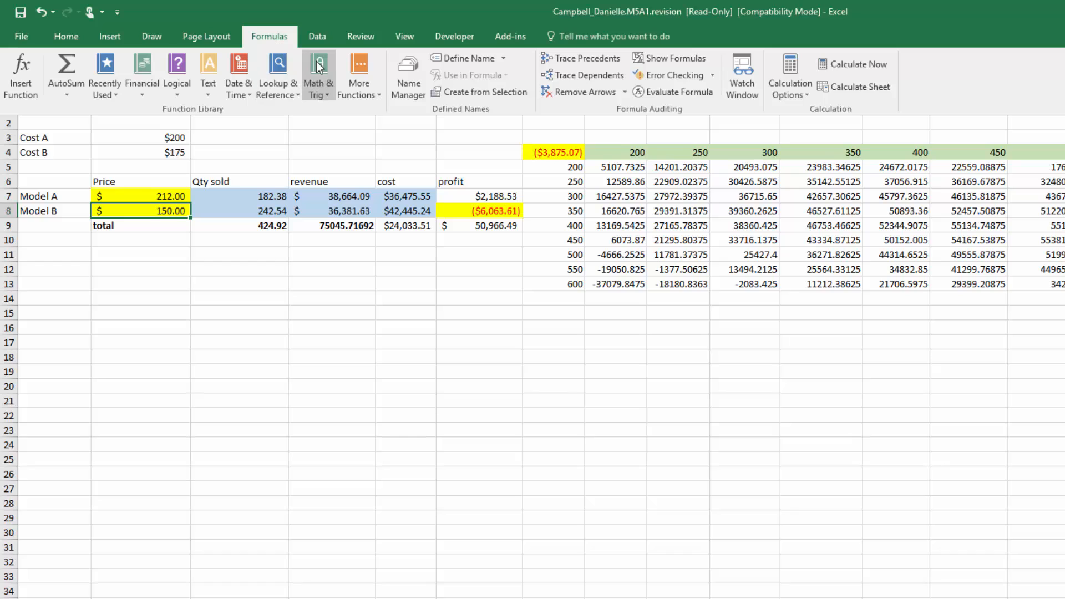
{"action": "left_click", "coordinate": [784, 90]}
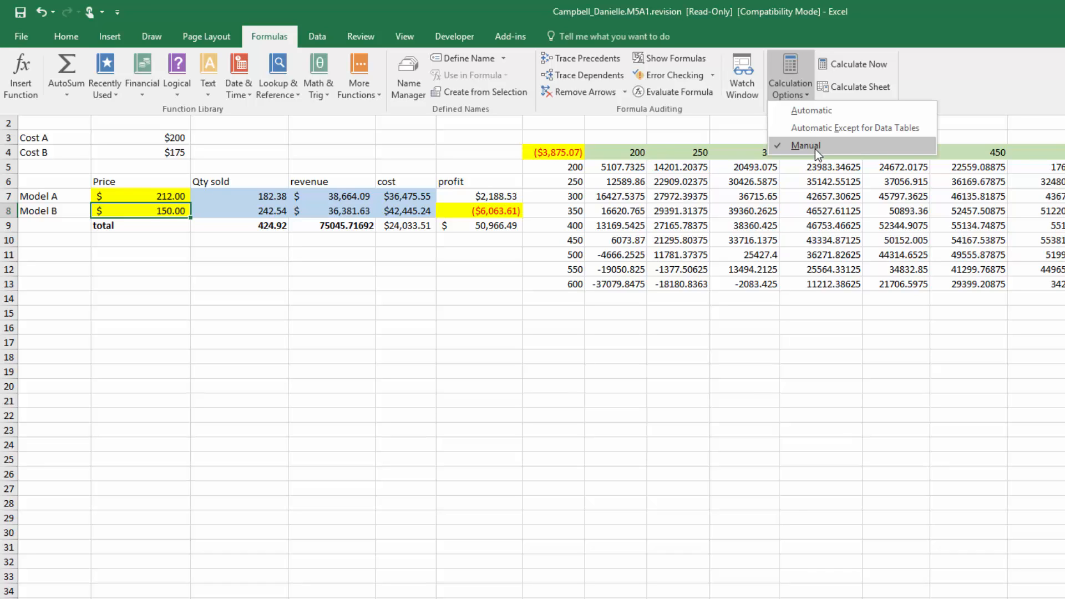
{"action": "left_click", "coordinate": [825, 110]}
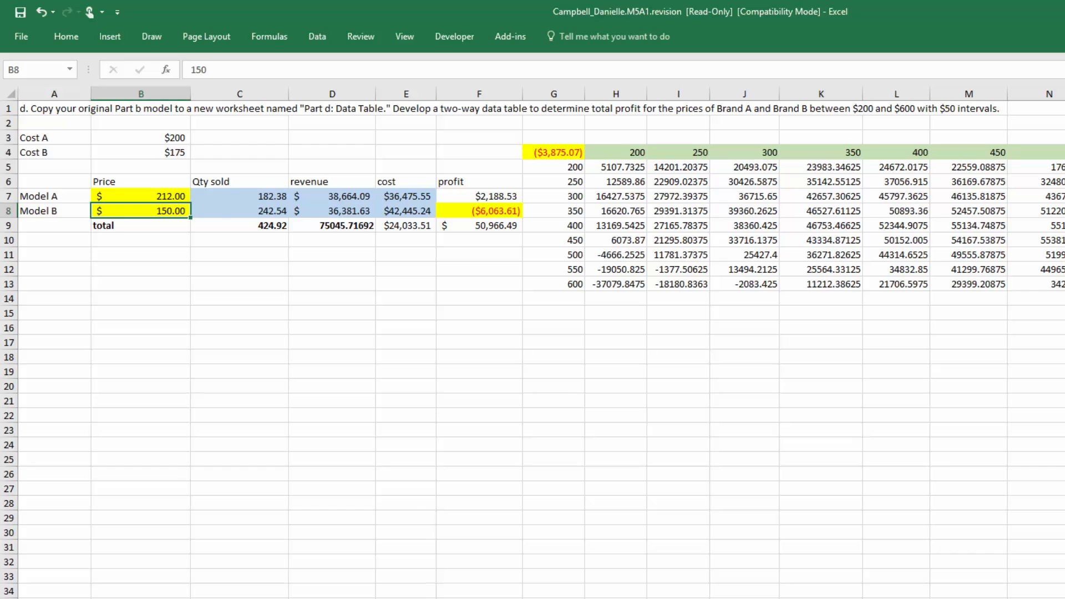
Open the Solver parameters on the Part f Solver worksheet and place the dialog clear of the pricing table
{"action": "key", "text": "ctrl+Page_Up"}
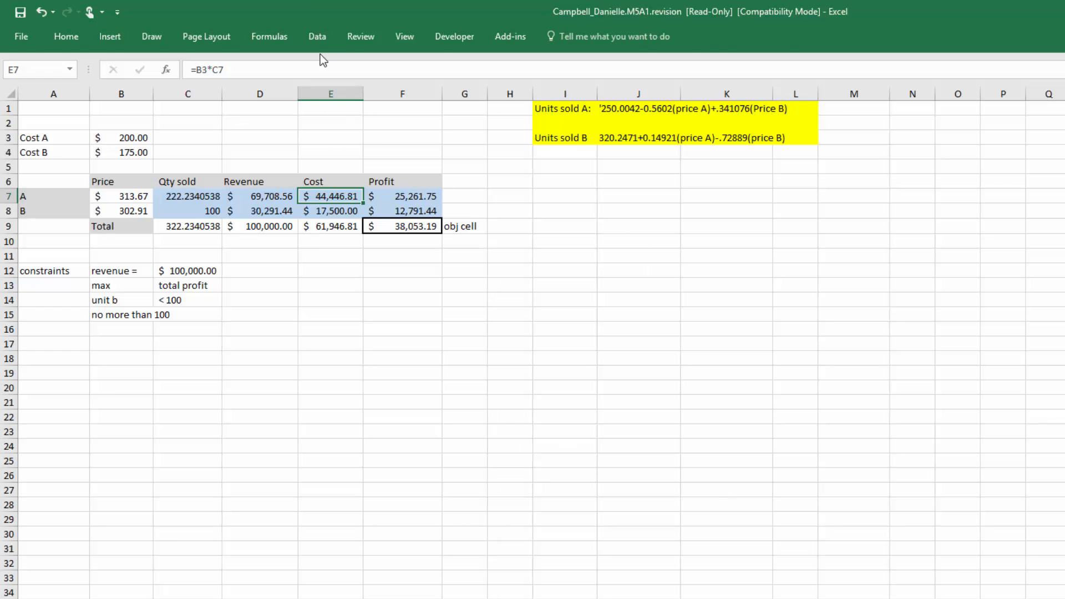
{"action": "left_click", "coordinate": [316, 38]}
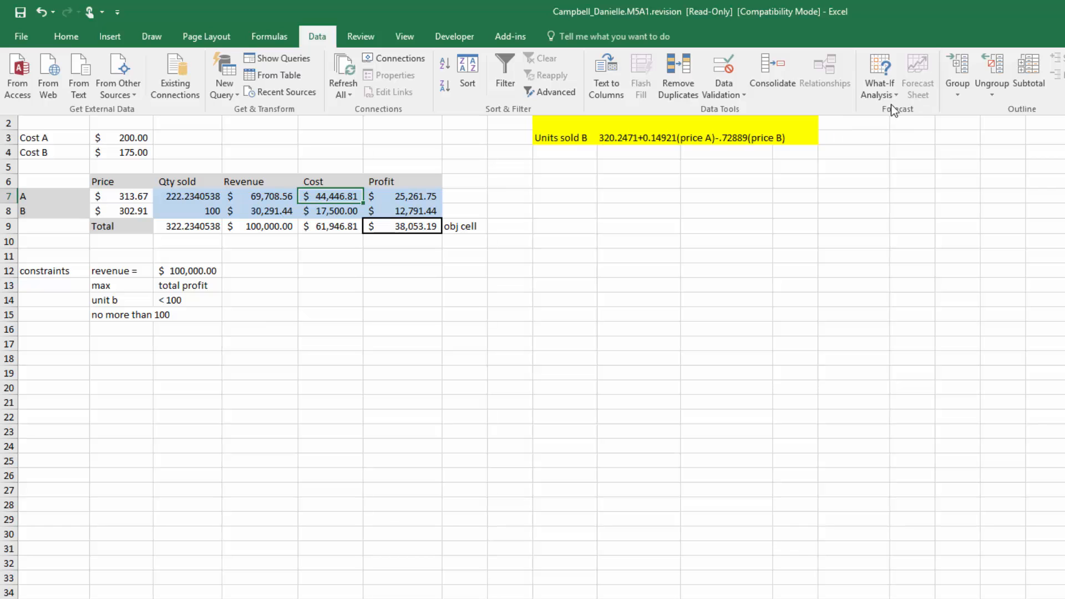
{"action": "left_click", "coordinate": [1064, 59]}
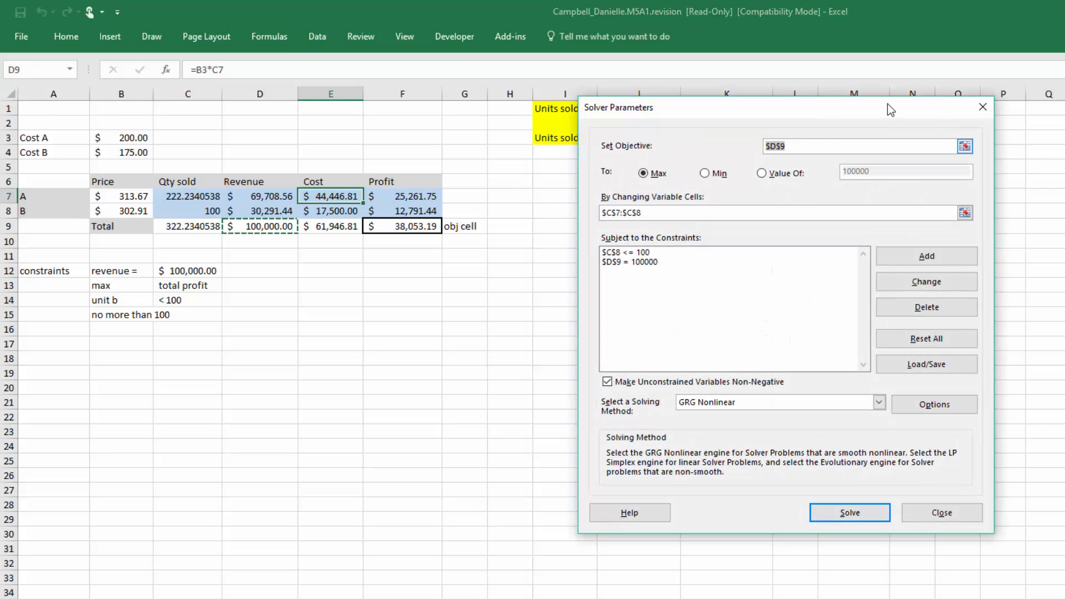
{"action": "left_click_drag", "start_coordinate": [867, 111], "coordinate": [804, 166]}
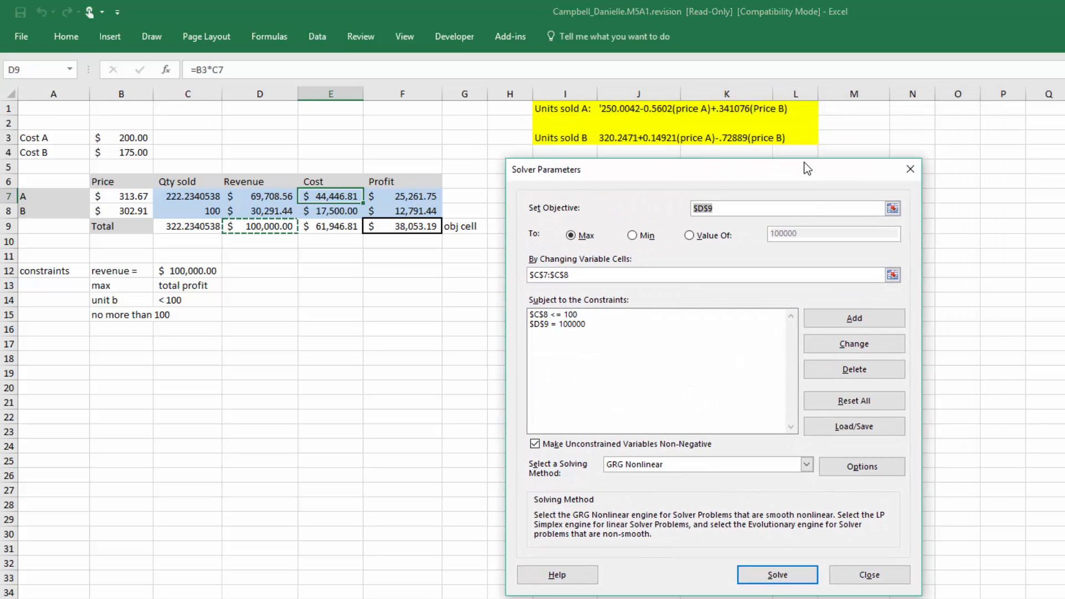